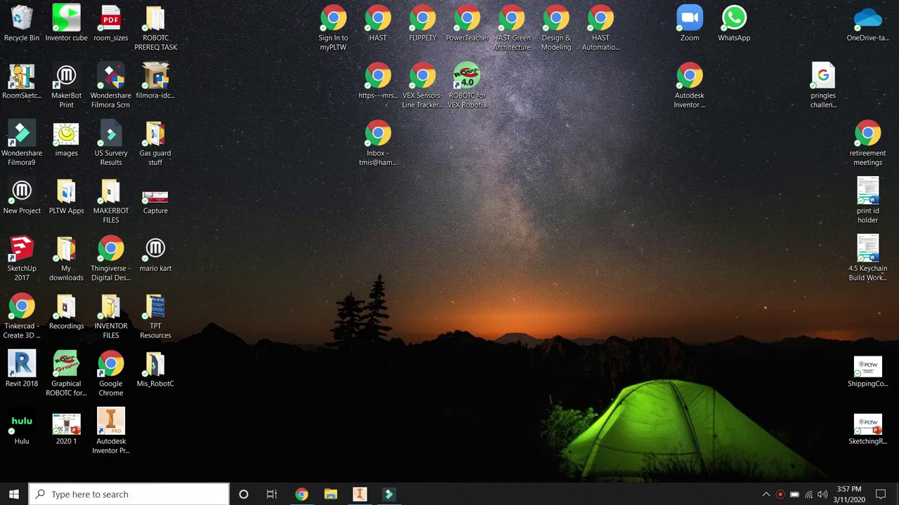
Step: Bring up Inventor with the task 5 part and reach the File menu's Export options
{"action": "left_click", "coordinate": [360, 495]}
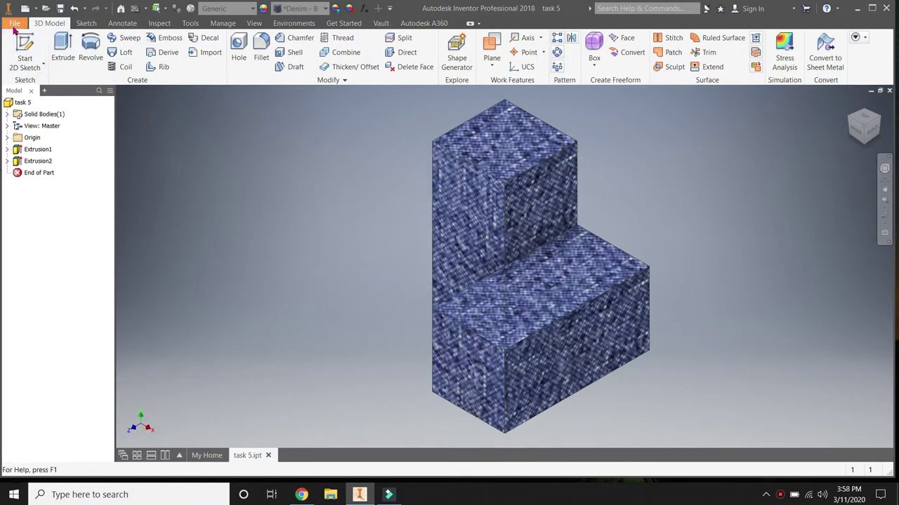
{"action": "left_click", "coordinate": [14, 24]}
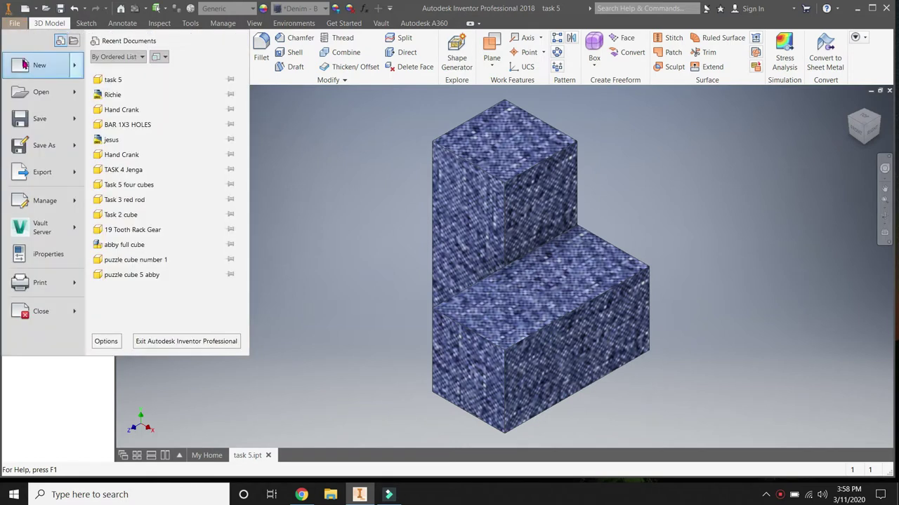
{"action": "mouse_move", "coordinate": [28, 177]}
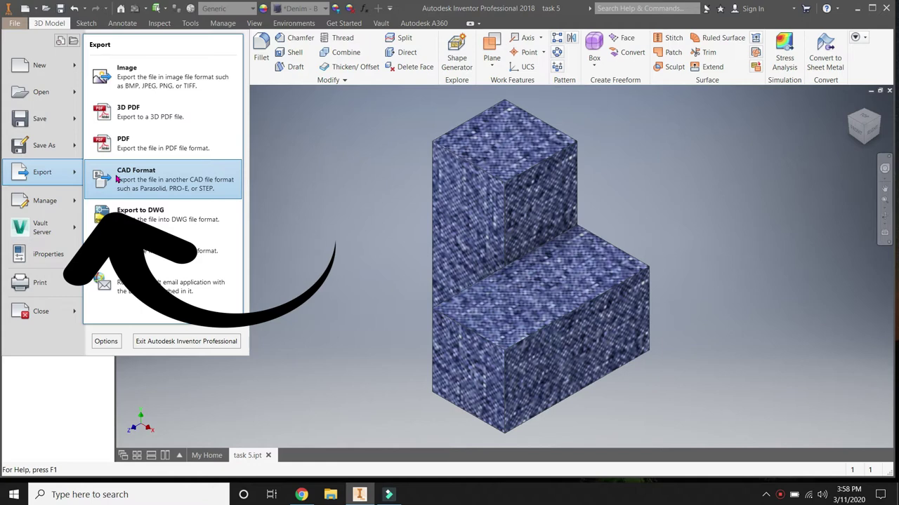
Step: Start the CAD Format export and set the save location to the Desktop
{"action": "left_click", "coordinate": [117, 180]}
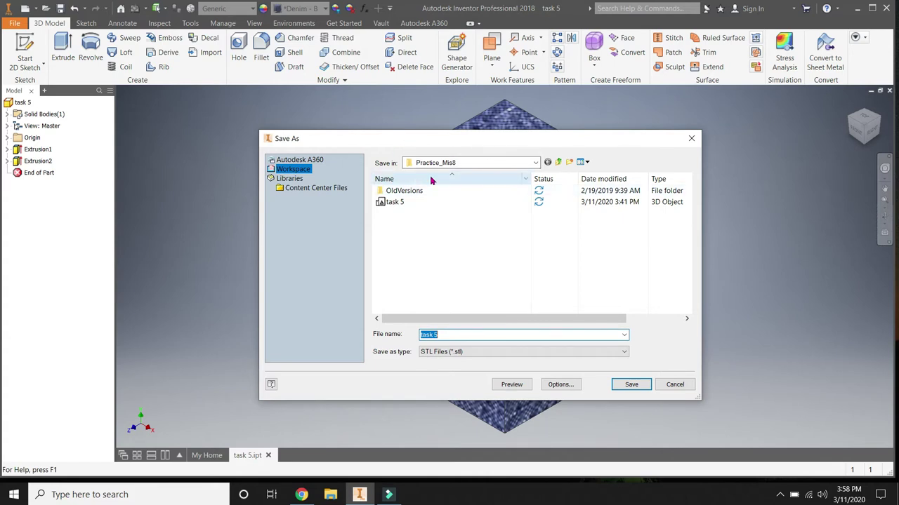
{"action": "left_click", "coordinate": [534, 163]}
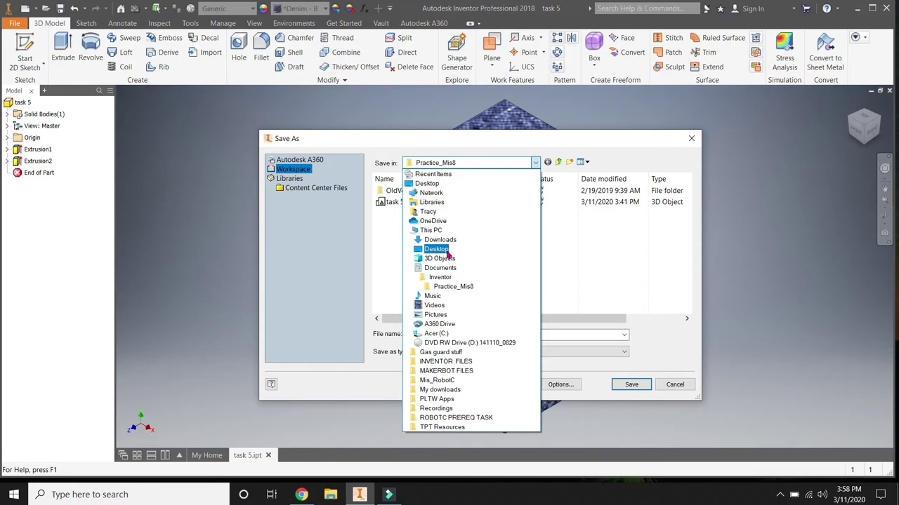
{"action": "left_click", "coordinate": [437, 250]}
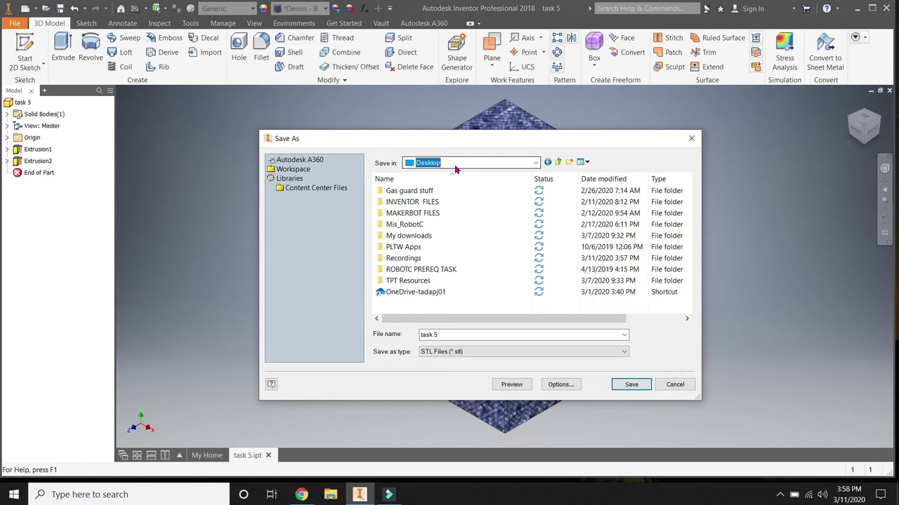
{"action": "left_click", "coordinate": [444, 337]}
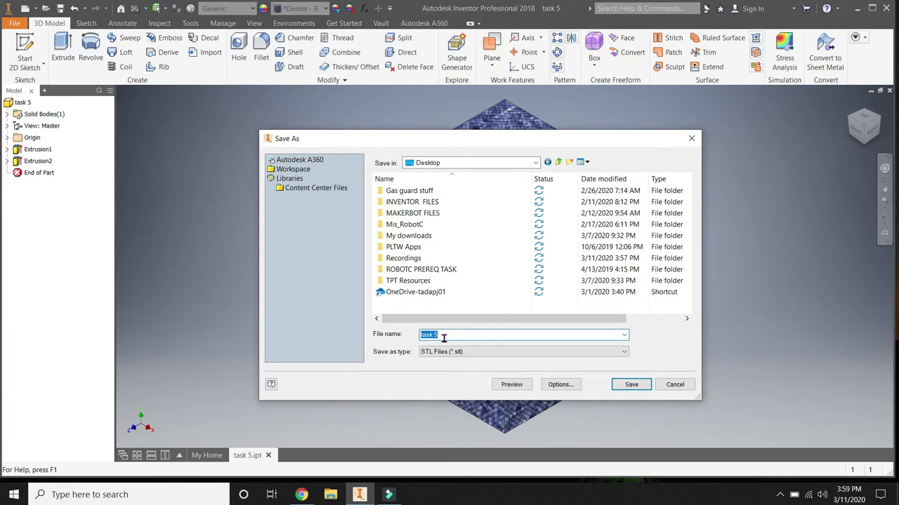
Step: Name the export file with the student's name followed by 'puzzle part', correcting typos
{"action": "type", "text": " do"}
{"action": "key", "text": "BackSpace"}
{"action": "key", "text": "BackSpace"}
{"action": "type", "text": "puzzle p"}
{"action": "type", "text": "ie"}
{"action": "key", "text": "BackSpace"}
{"action": "key", "text": "BackSpace"}
{"action": "type", "text": "e"}
{"action": "key", "text": "BackSpace"}
{"action": "type", "text": "art"}
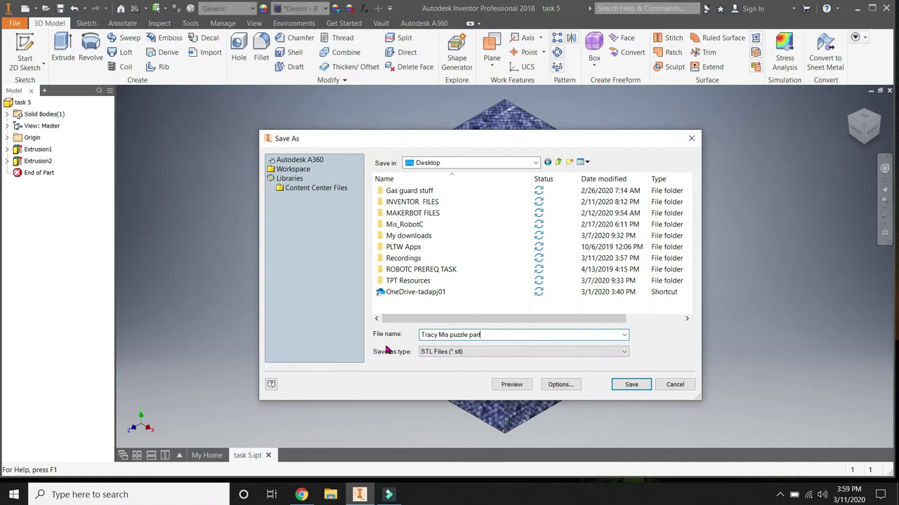
{"action": "left_click", "coordinate": [502, 354]}
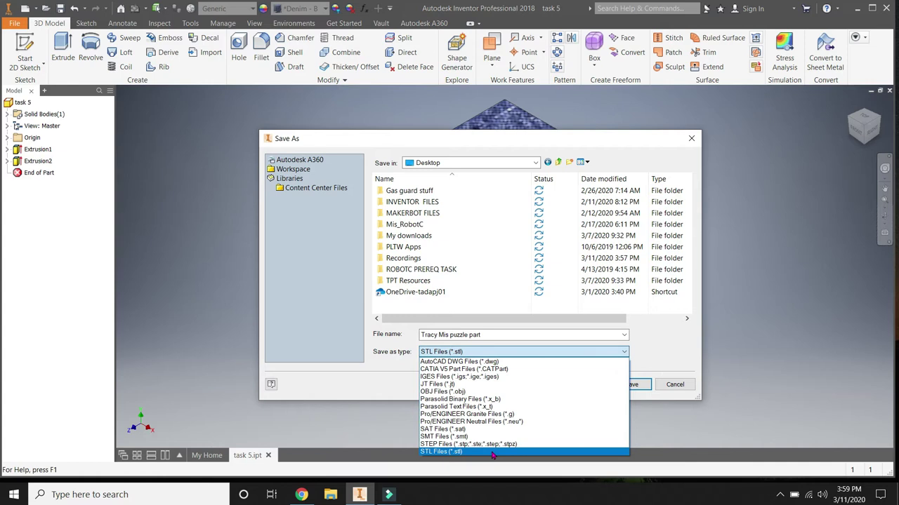
Step: Keep STL Files (*.stl) as the type and save the export to the Desktop
{"action": "left_click", "coordinate": [492, 452]}
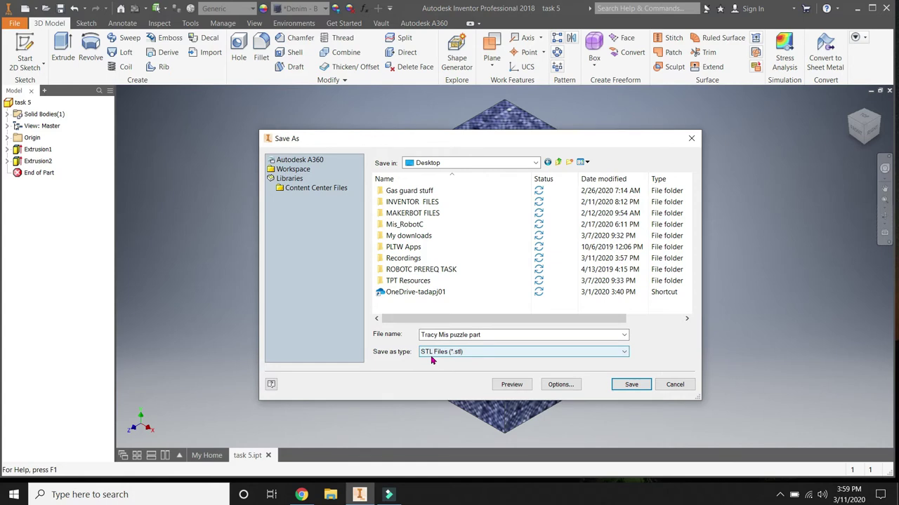
{"action": "left_click", "coordinate": [425, 335]}
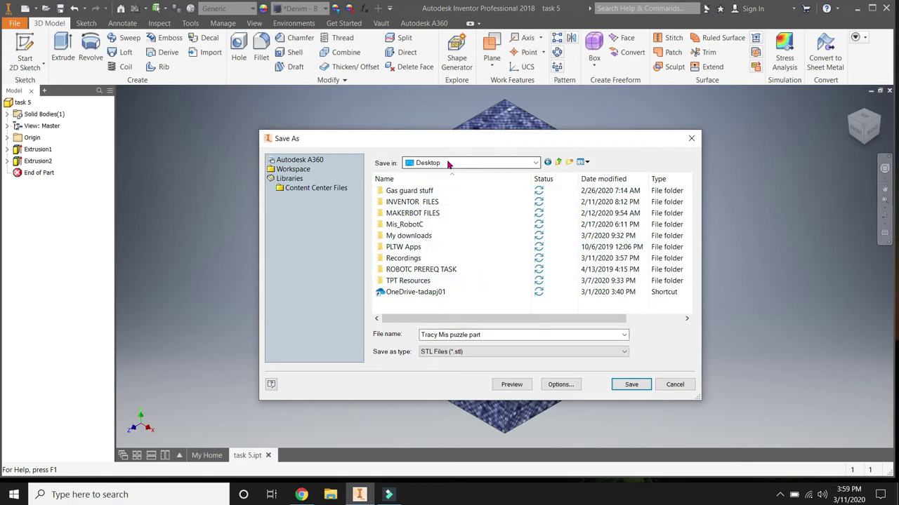
{"action": "left_click", "coordinate": [627, 384]}
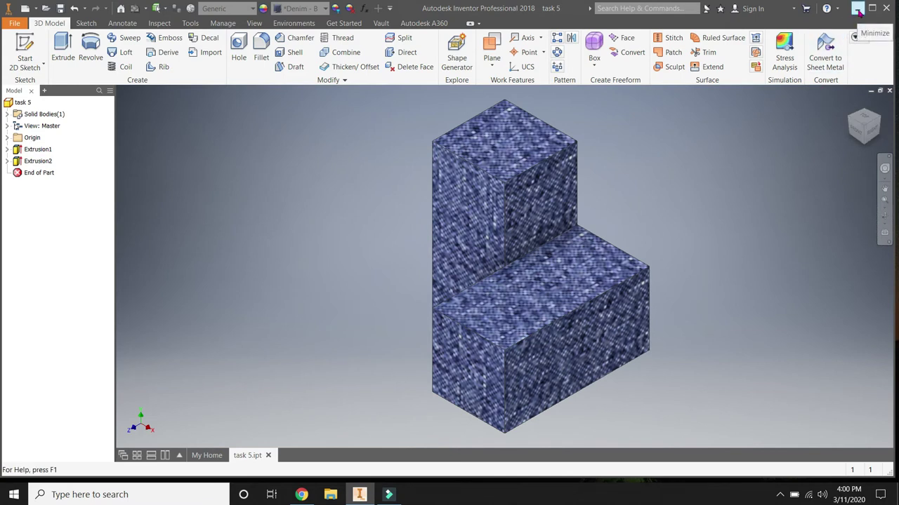
Step: Minimize Inventor and move the exported puzzle part STL file to the desktop's right side
{"action": "left_click", "coordinate": [857, 9]}
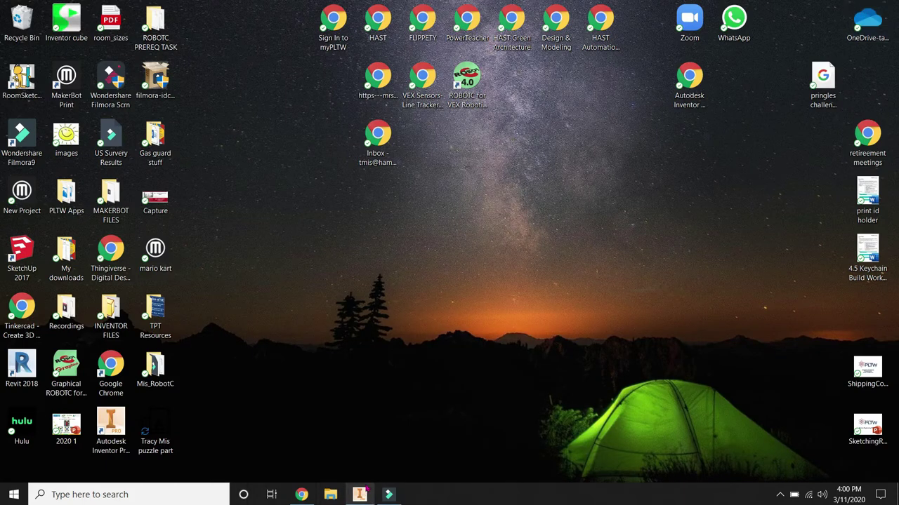
{"action": "mouse_move", "coordinate": [354, 496]}
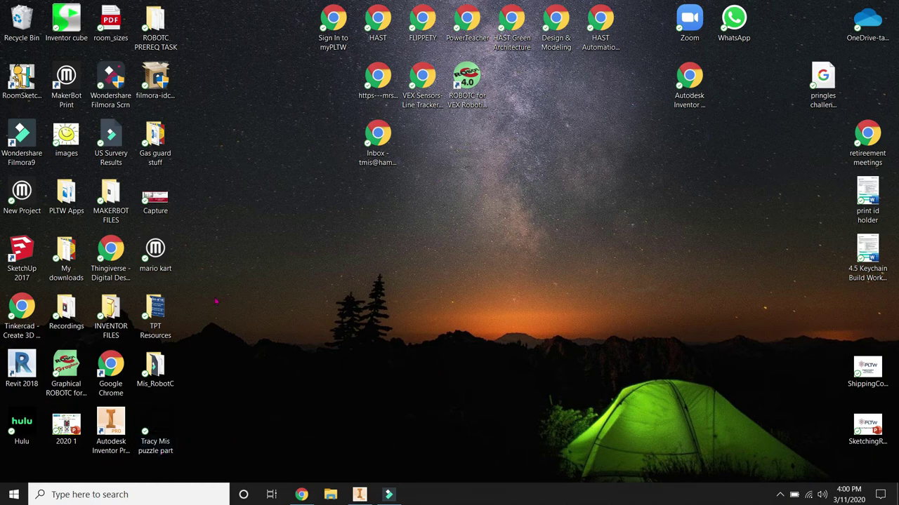
{"action": "left_click_drag", "start_coordinate": [172, 421], "coordinate": [807, 312]}
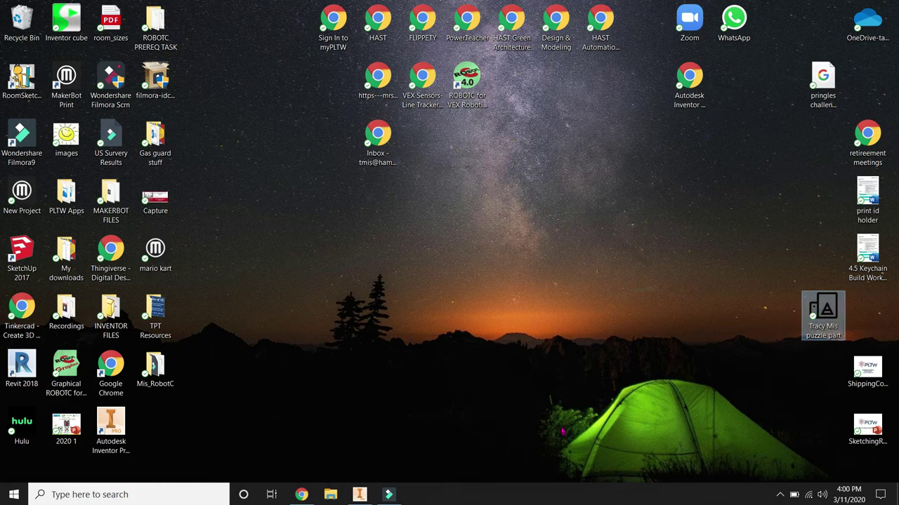
{"action": "left_click", "coordinate": [567, 419]}
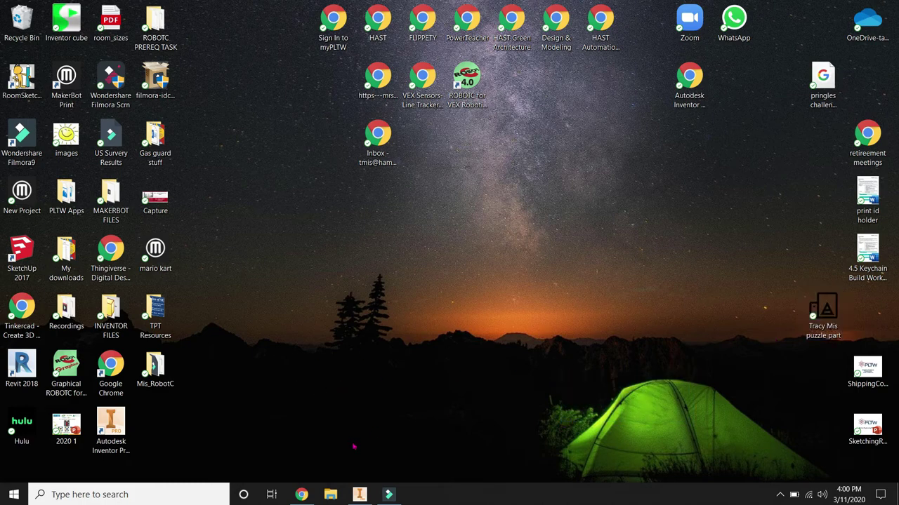
{"action": "mouse_move", "coordinate": [301, 495]}
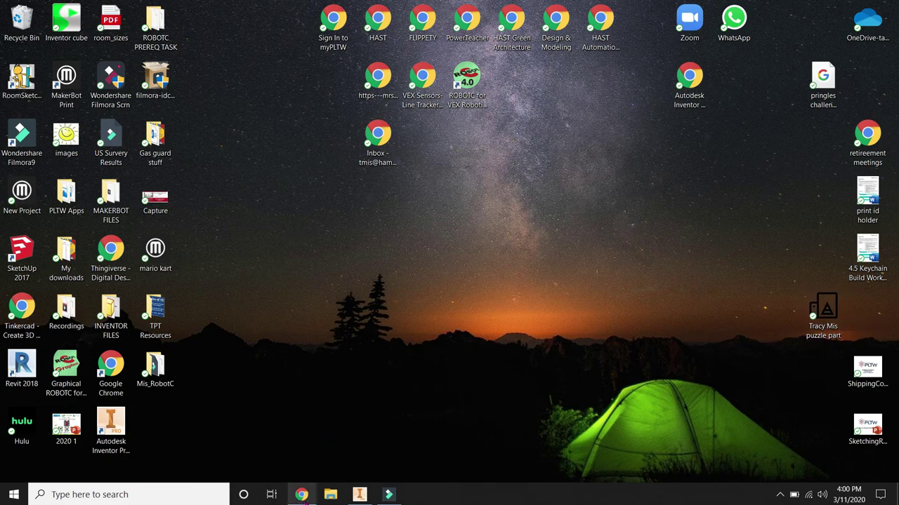
Step: Restore Chrome, search for 'gmail', and open the Gmail inbox from the results
{"action": "left_click", "coordinate": [301, 495]}
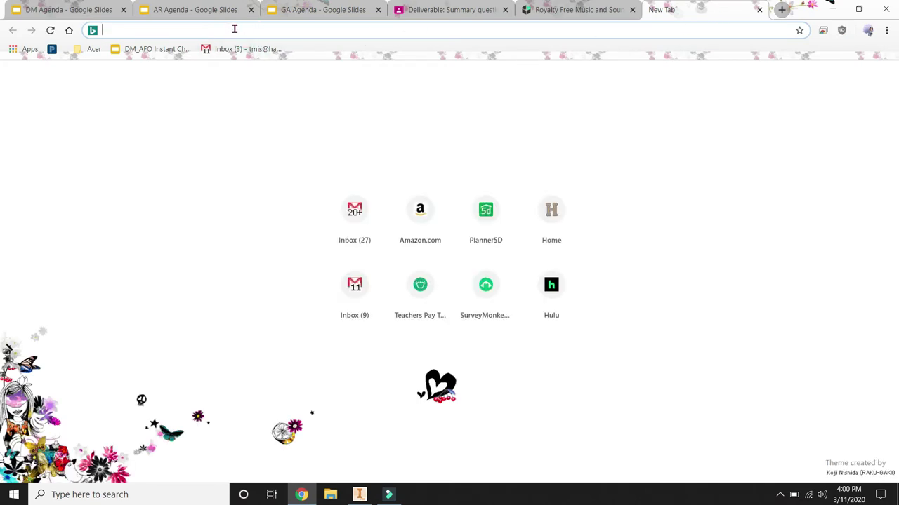
{"action": "type", "text": "gmail"}
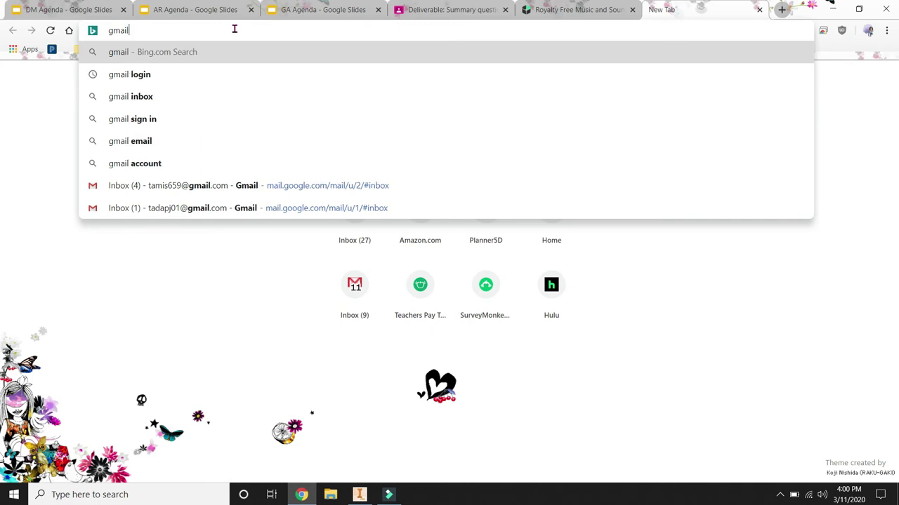
{"action": "key", "text": "Return"}
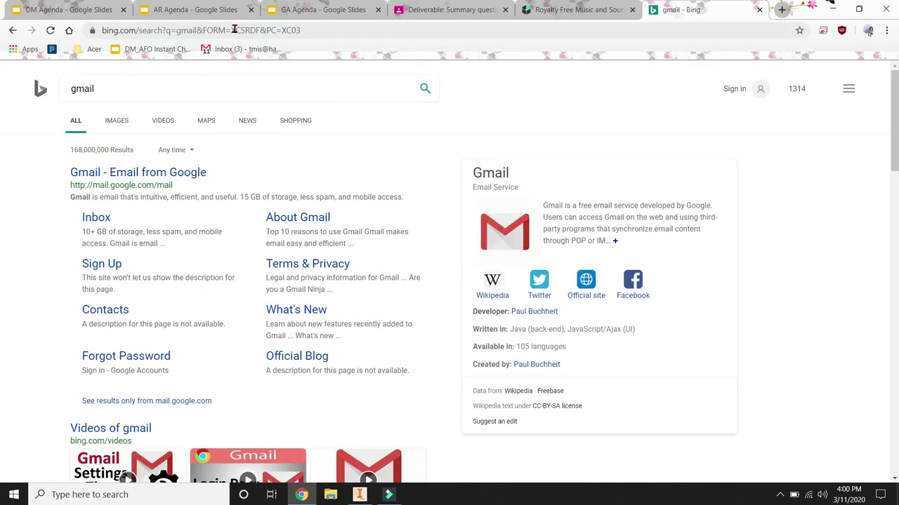
{"action": "left_click", "coordinate": [151, 175]}
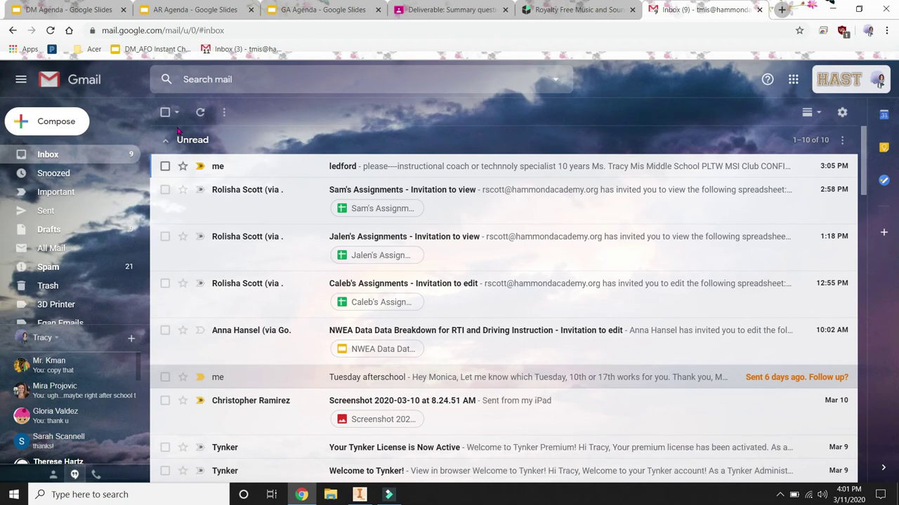
Step: Compose a new message to the student's school e-mail address with subject '3d print'
{"action": "left_click", "coordinate": [53, 121]}
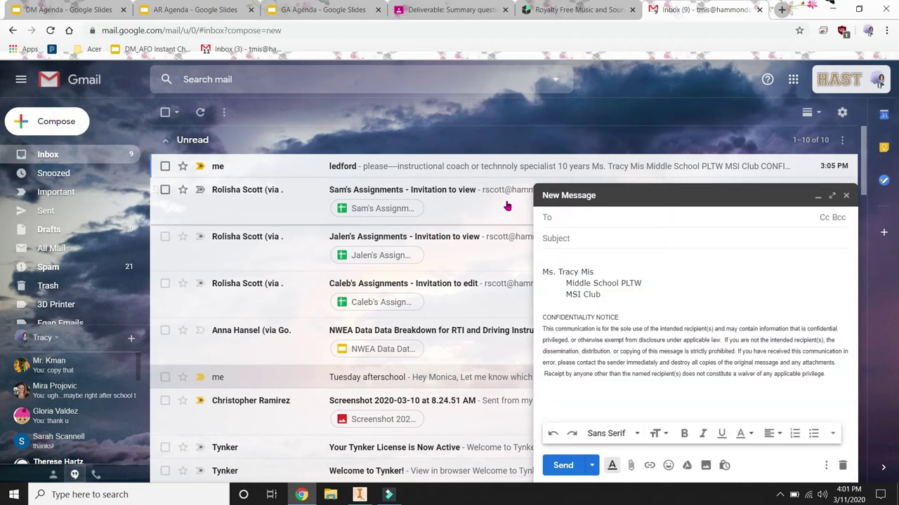
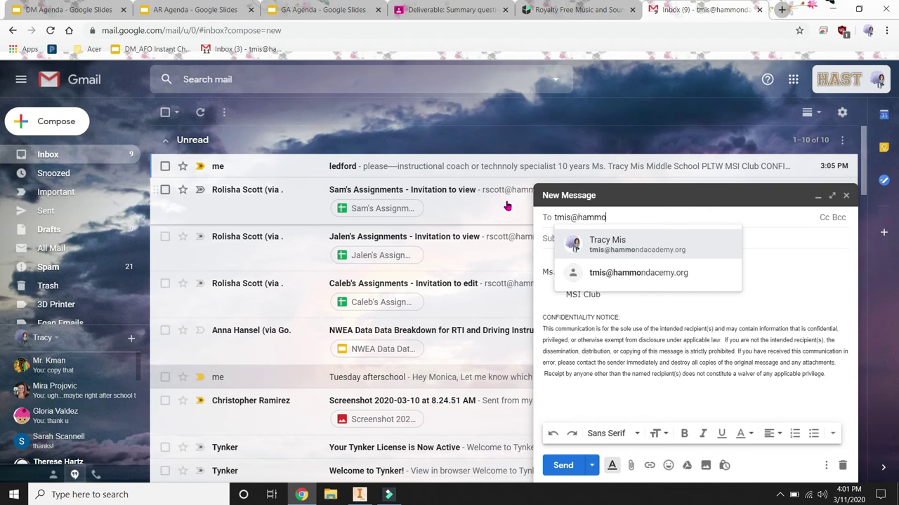
{"action": "left_click", "coordinate": [610, 246]}
{"action": "left_click", "coordinate": [578, 238]}
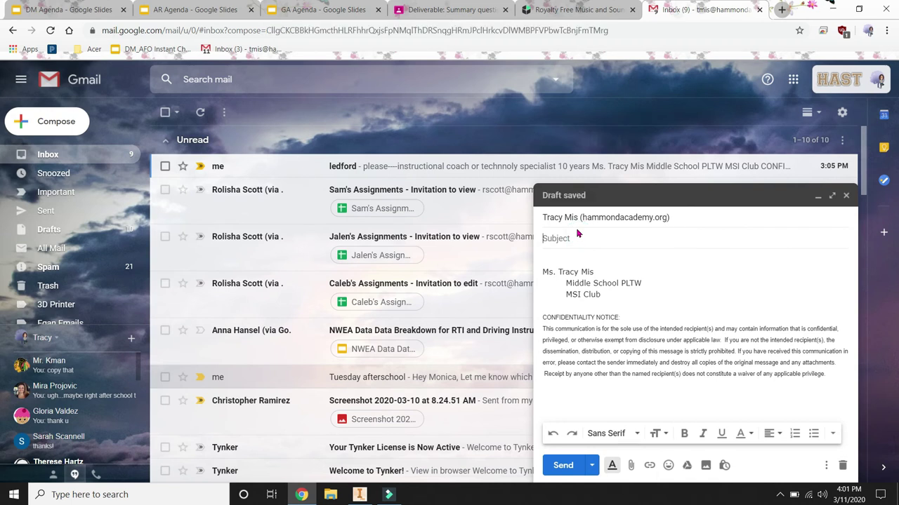
{"action": "type", "text": "3d print"}
{"action": "left_click", "coordinate": [553, 258]}
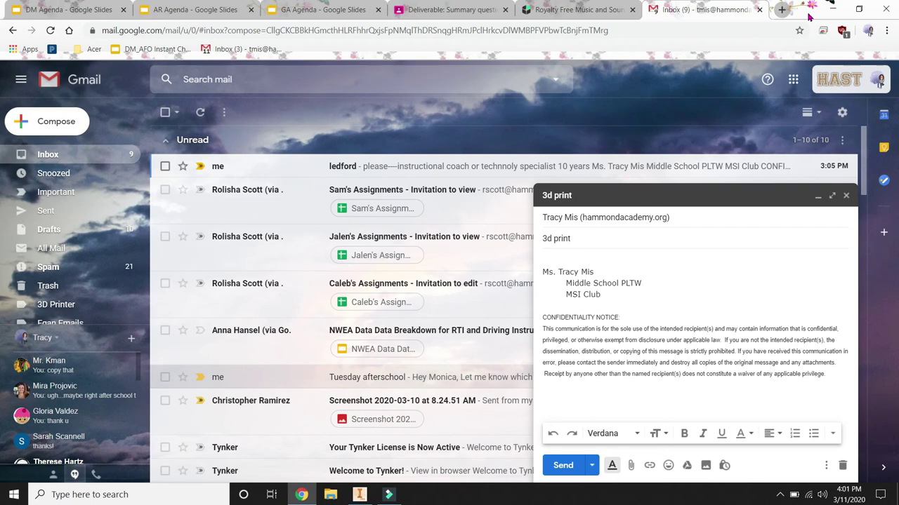
Step: Shrink Chrome and drag the puzzle part STL file from the desktop into the draft
{"action": "left_click_drag", "start_coordinate": [806, 16], "coordinate": [624, 20]}
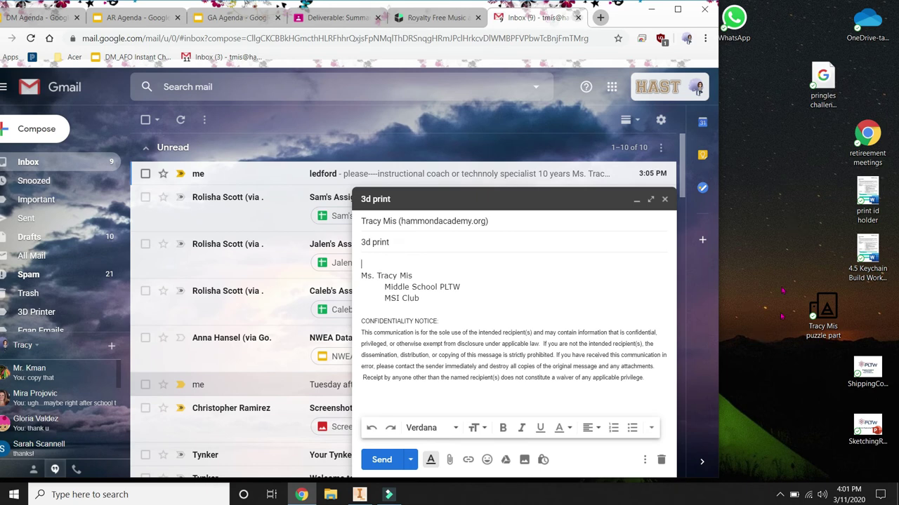
{"action": "left_click", "coordinate": [823, 309]}
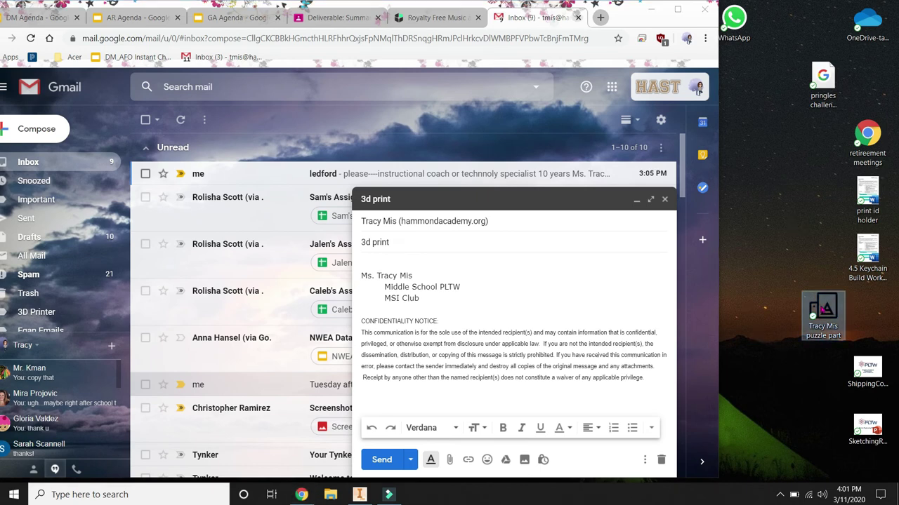
{"action": "left_click_drag", "start_coordinate": [823, 309], "coordinate": [781, 304]}
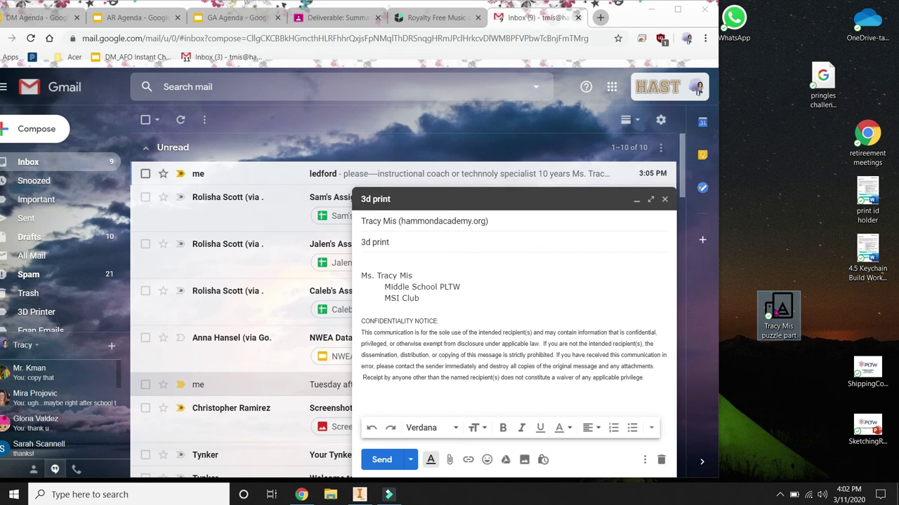
{"action": "left_click_drag", "start_coordinate": [772, 310], "coordinate": [500, 309]}
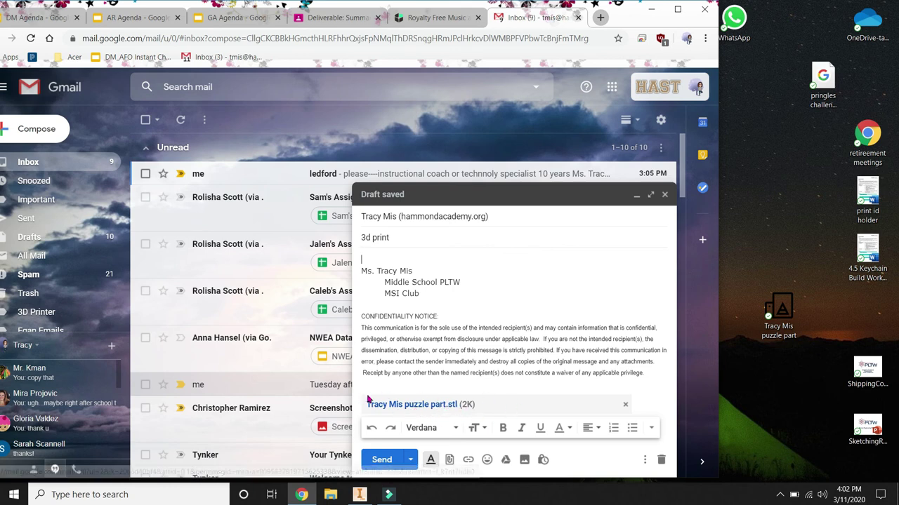
Step: Send the '3d print' message with its STL attachment and nudge the browser window right
{"action": "left_click", "coordinate": [379, 460]}
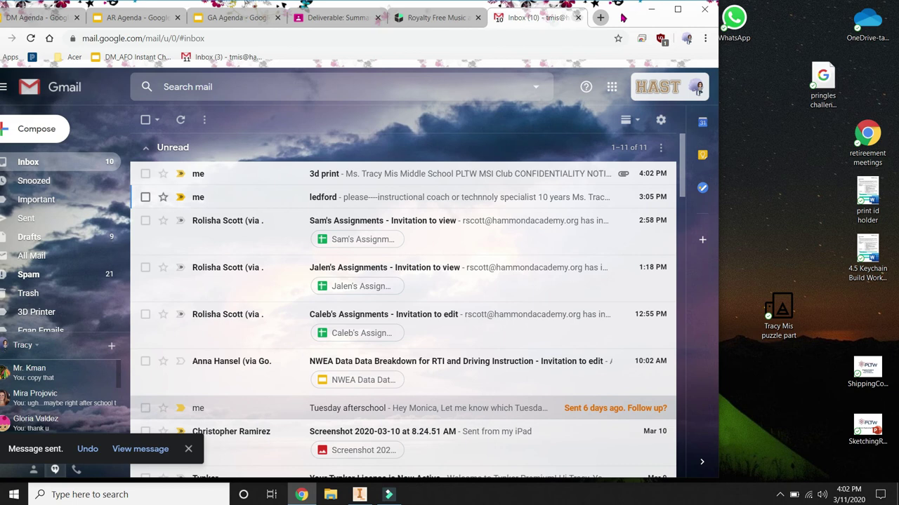
{"action": "left_click_drag", "start_coordinate": [626, 19], "coordinate": [657, 16]}
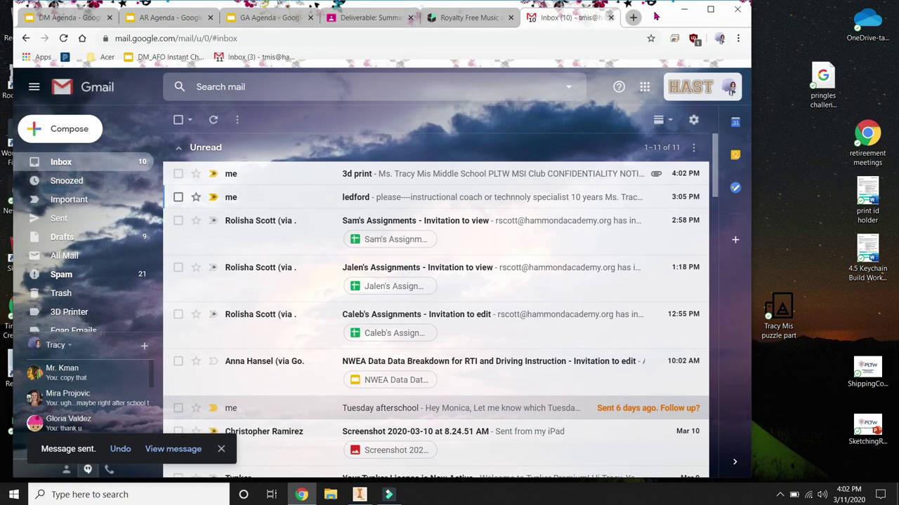